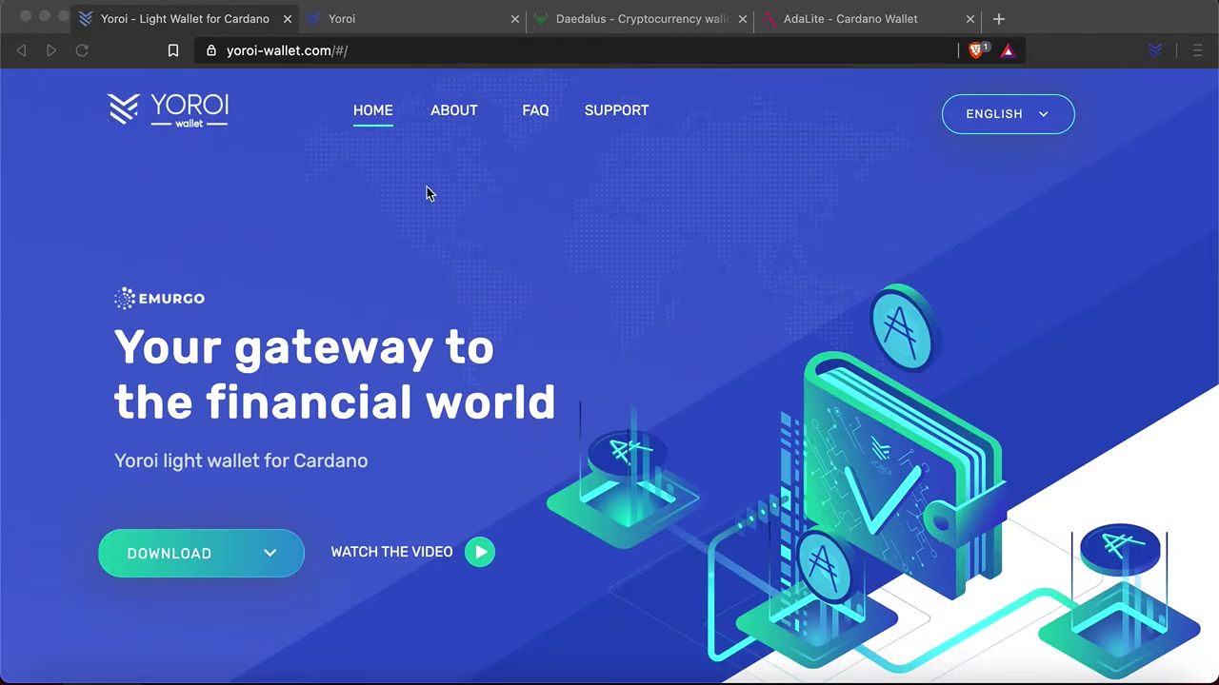
Compare the Daedalus and AdaLite wallet websites before returning to the Yoroi homepage
left_click(606, 19)
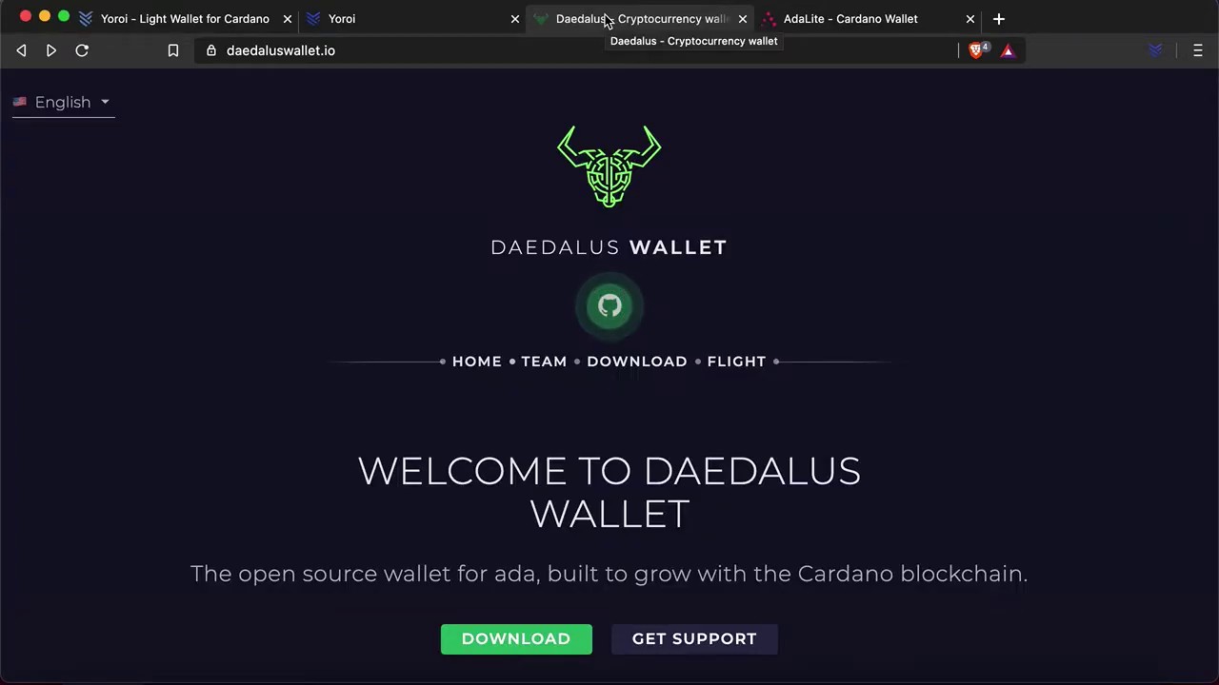
left_click(882, 31)
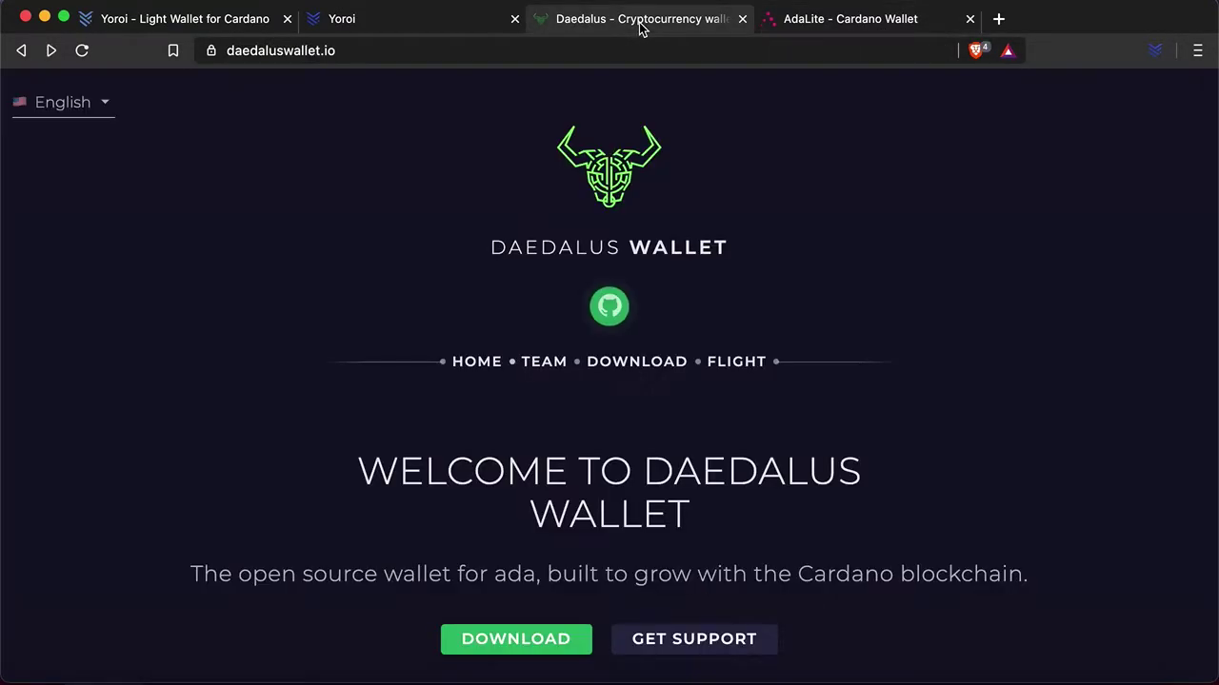
left_click(640, 26)
left_click(854, 18)
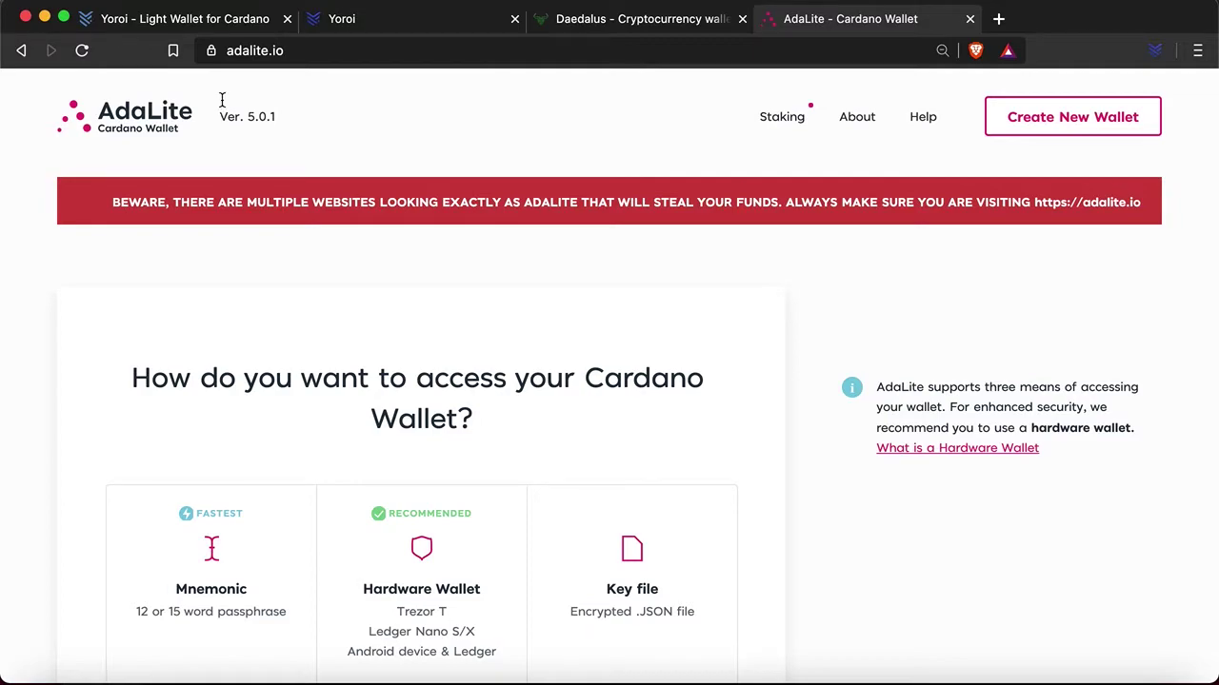
left_click(195, 27)
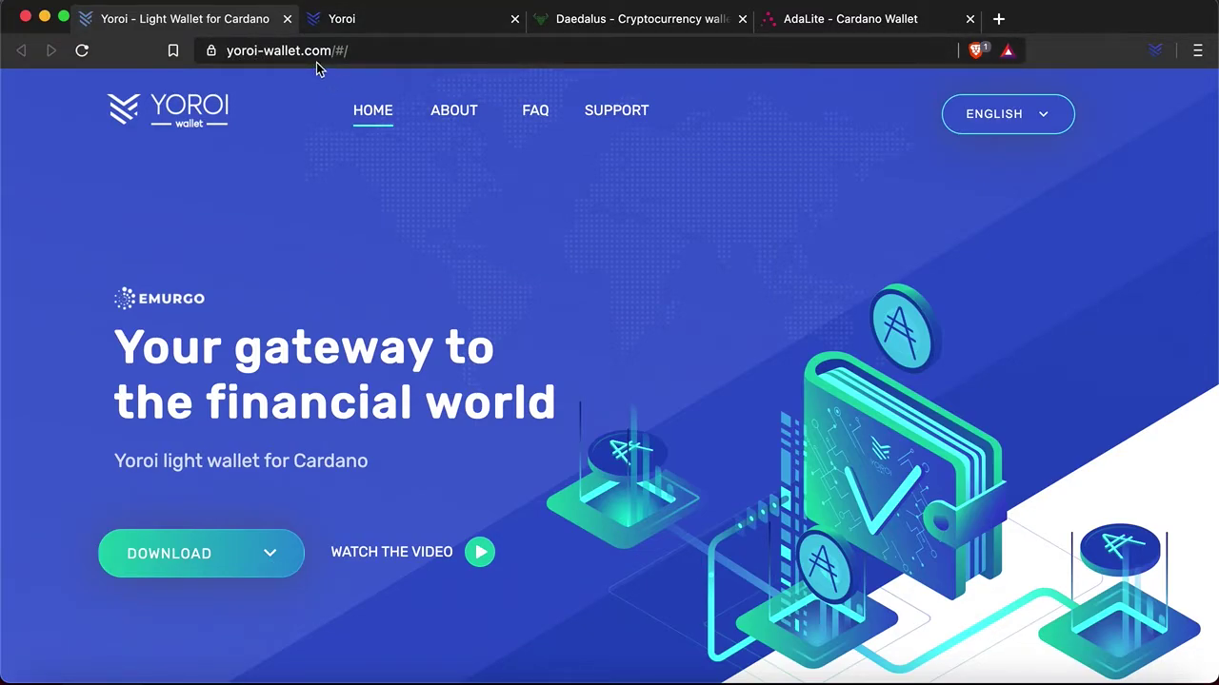
Review Yoroi's browser download versions, then bring up the installed extension's add-wallet page
left_click(273, 562)
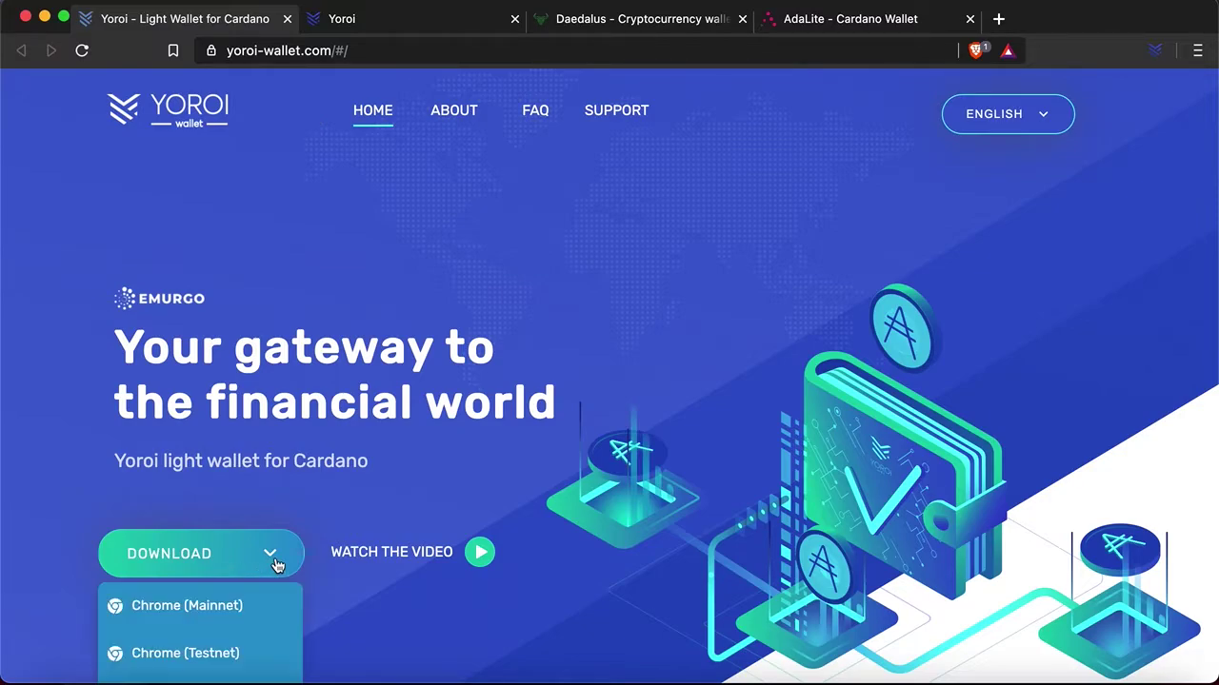
scroll(275, 566, "down", 3)
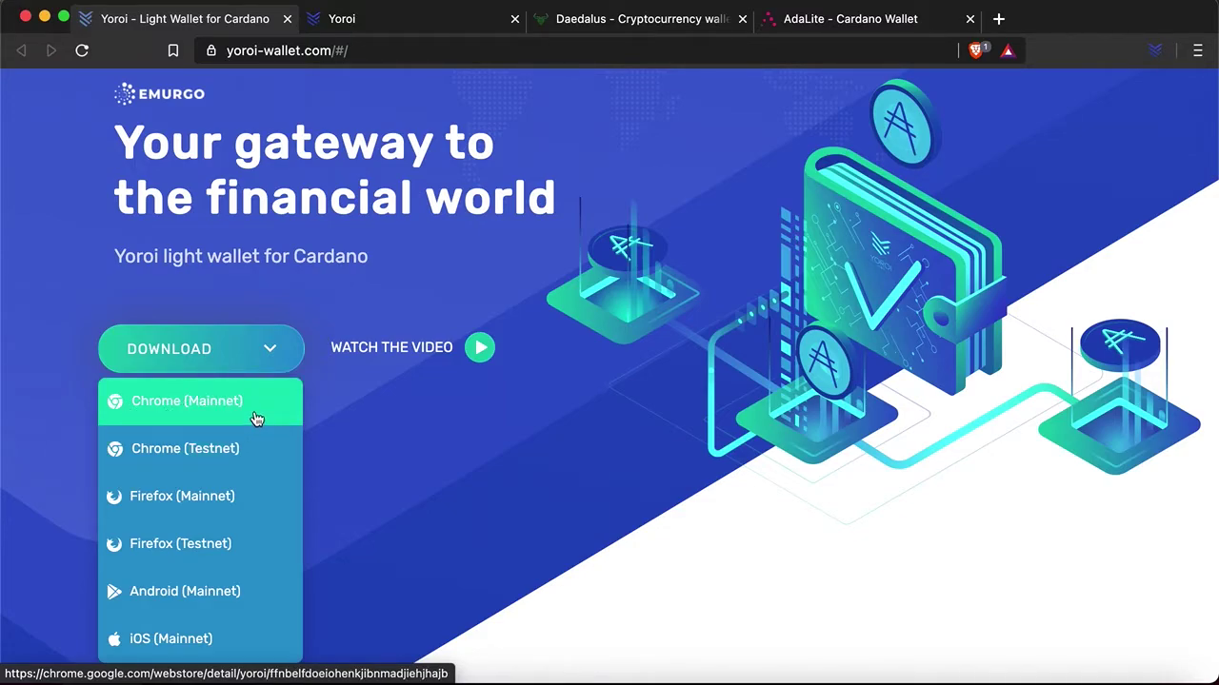
left_click(455, 18)
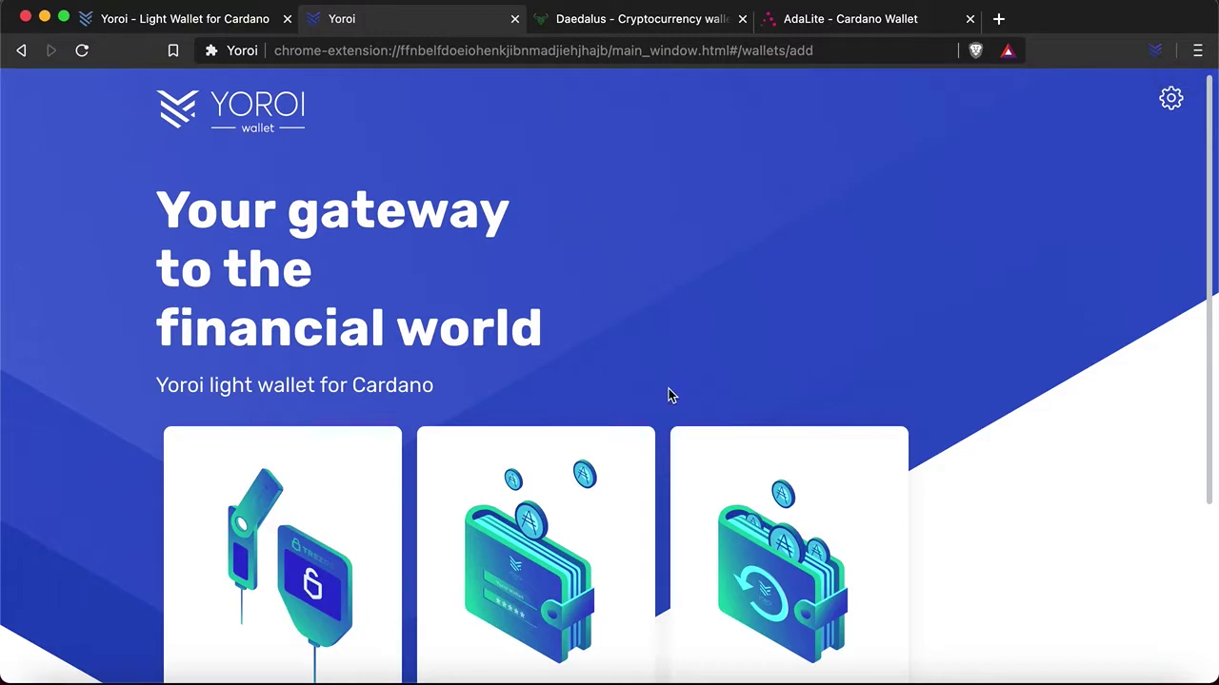
Restore an existing Cardano wallet using the recovery phrase option
scroll(668, 395, "down", 3)
scroll(668, 395, "down", 2)
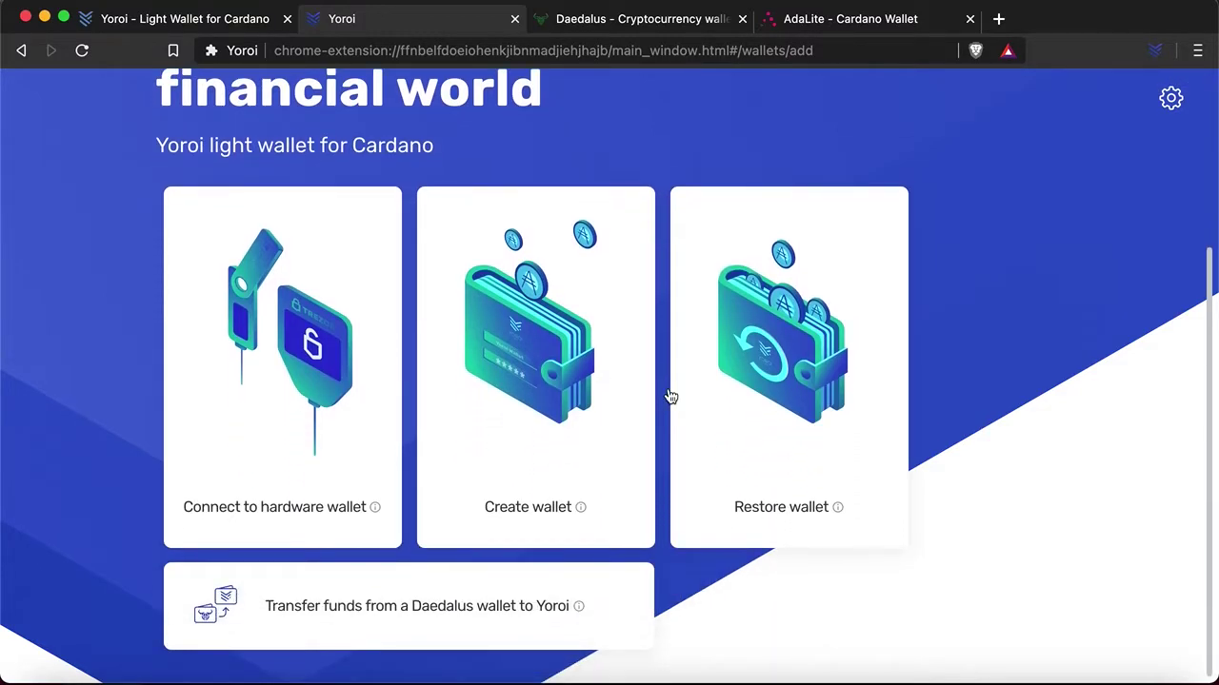
scroll(668, 395, "up", 5)
scroll(670, 396, "down", 3)
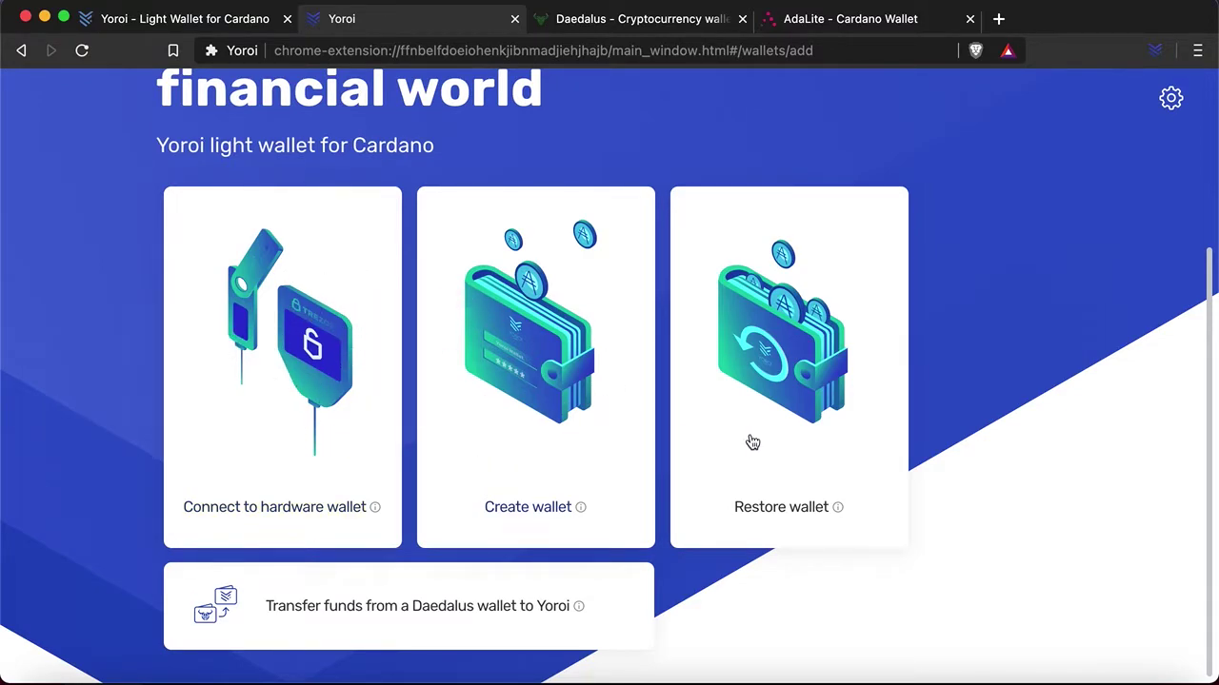
left_click(797, 433)
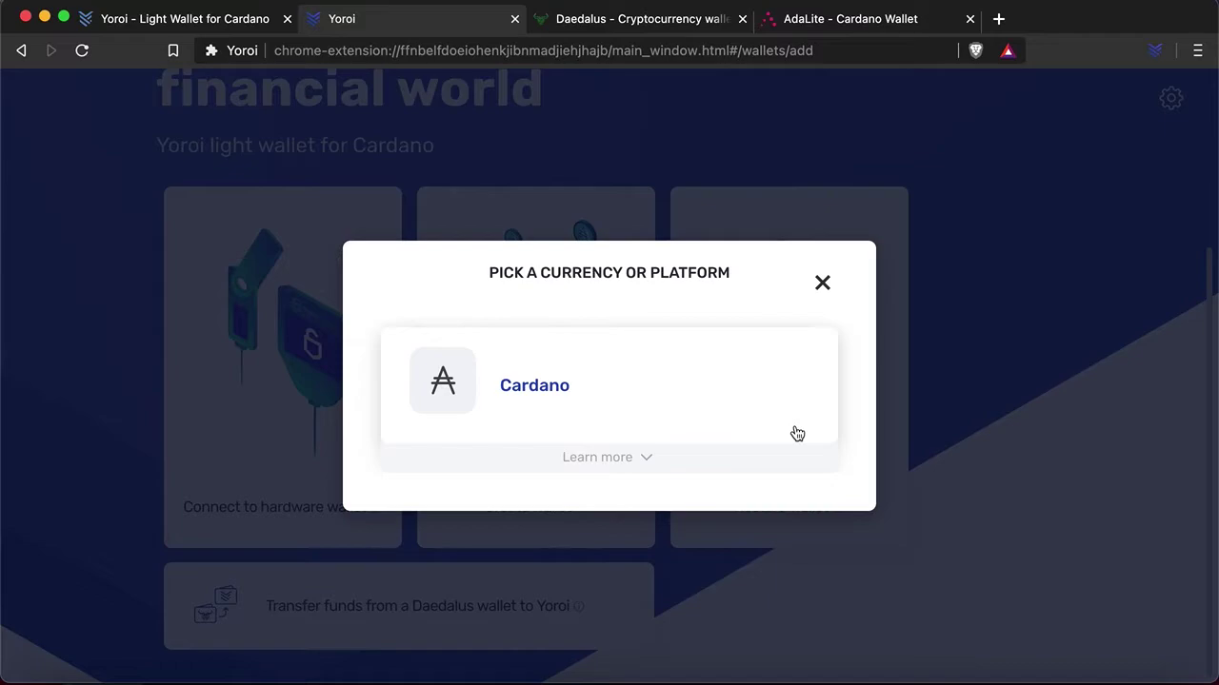
left_click(461, 400)
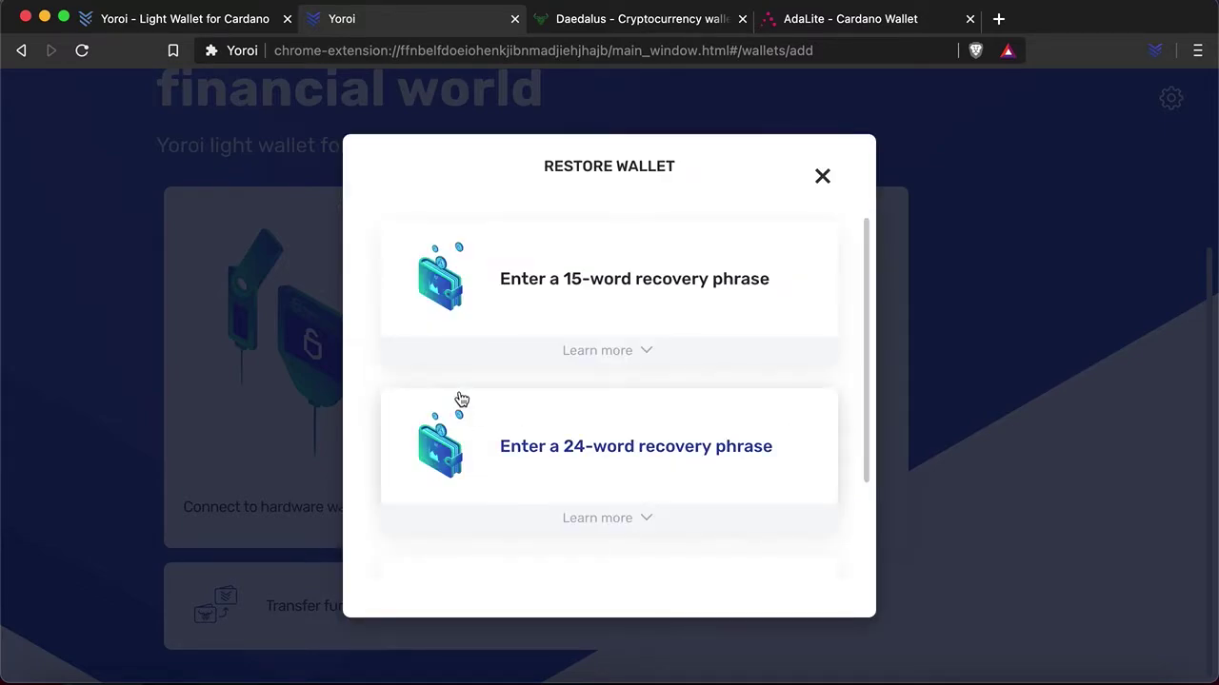
left_click(625, 447)
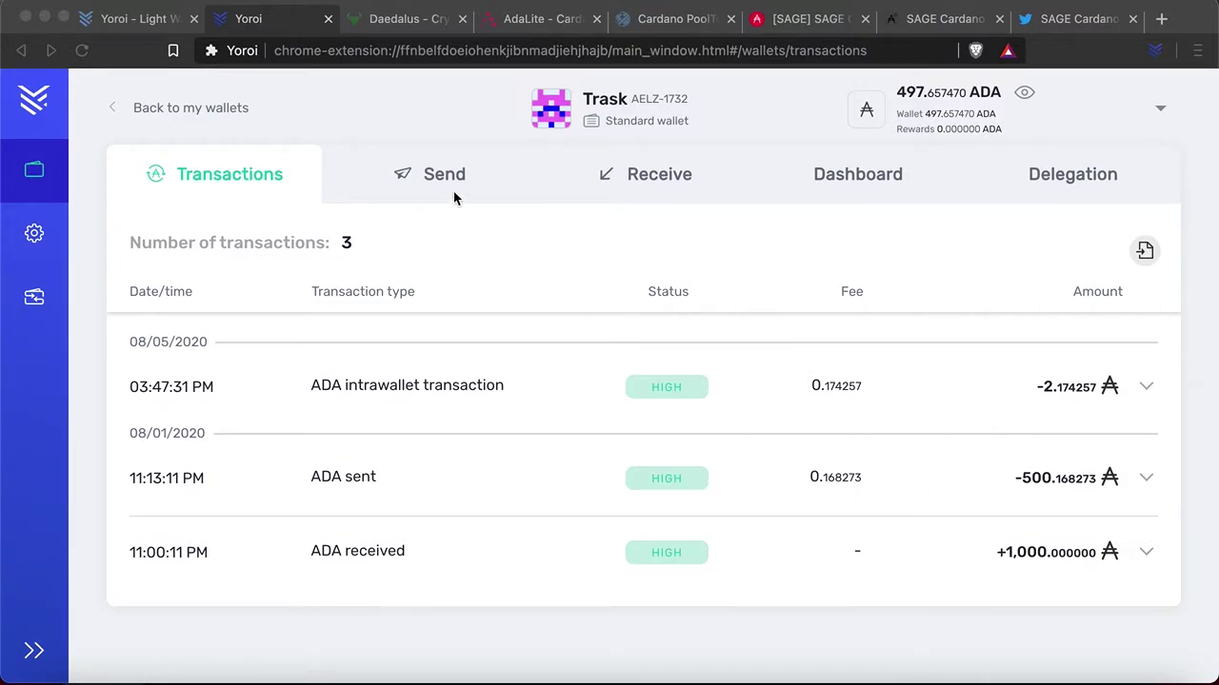
Check the Trask wallet's receive address and send form, then view its staking dashboard
left_click(653, 177)
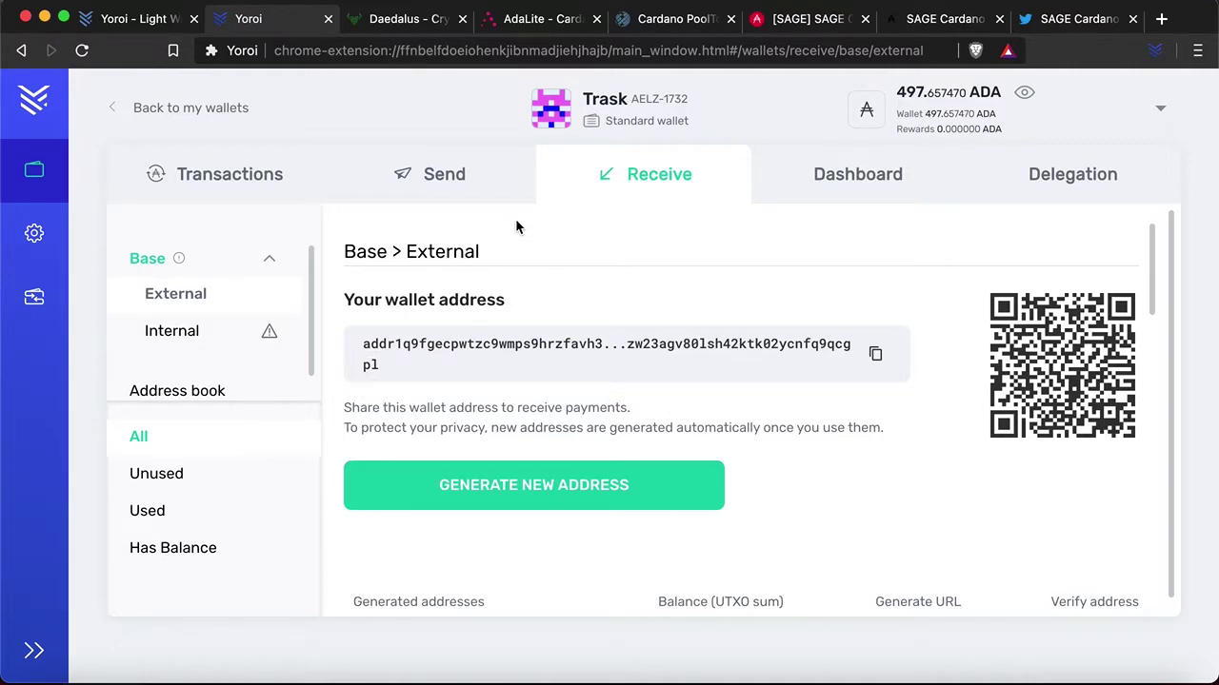
left_click(450, 180)
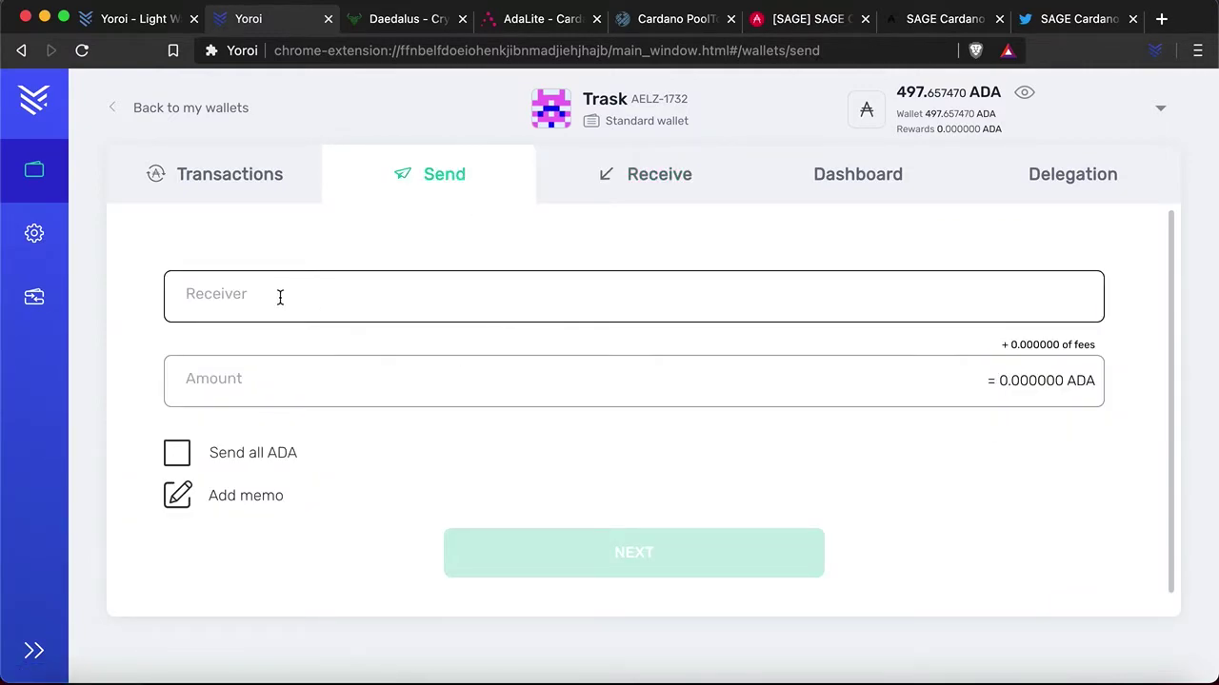
left_click(280, 297)
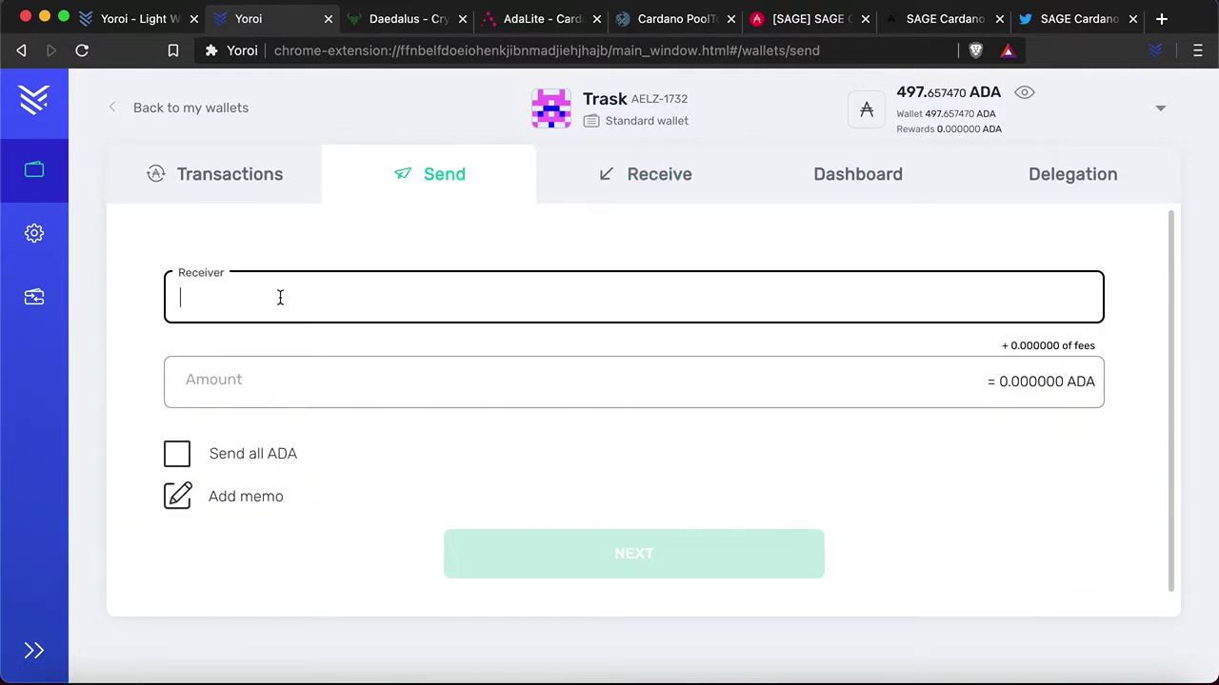
left_click(215, 383)
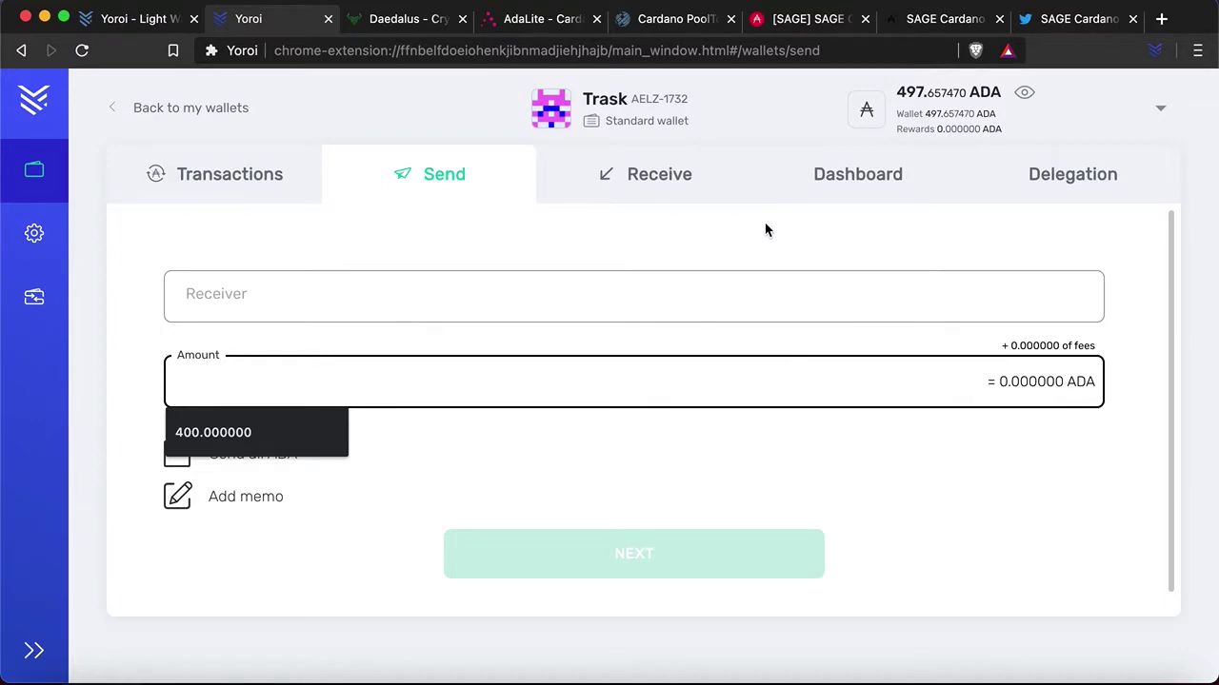
left_click(869, 193)
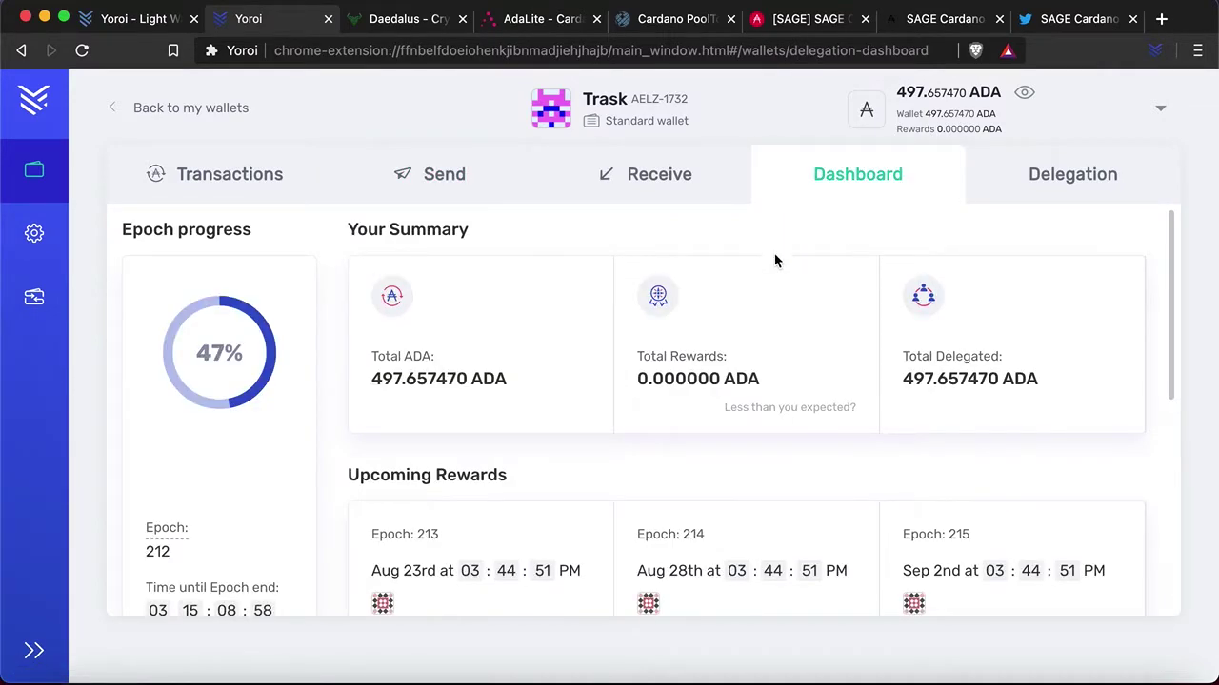
scroll(656, 339, "down", 1)
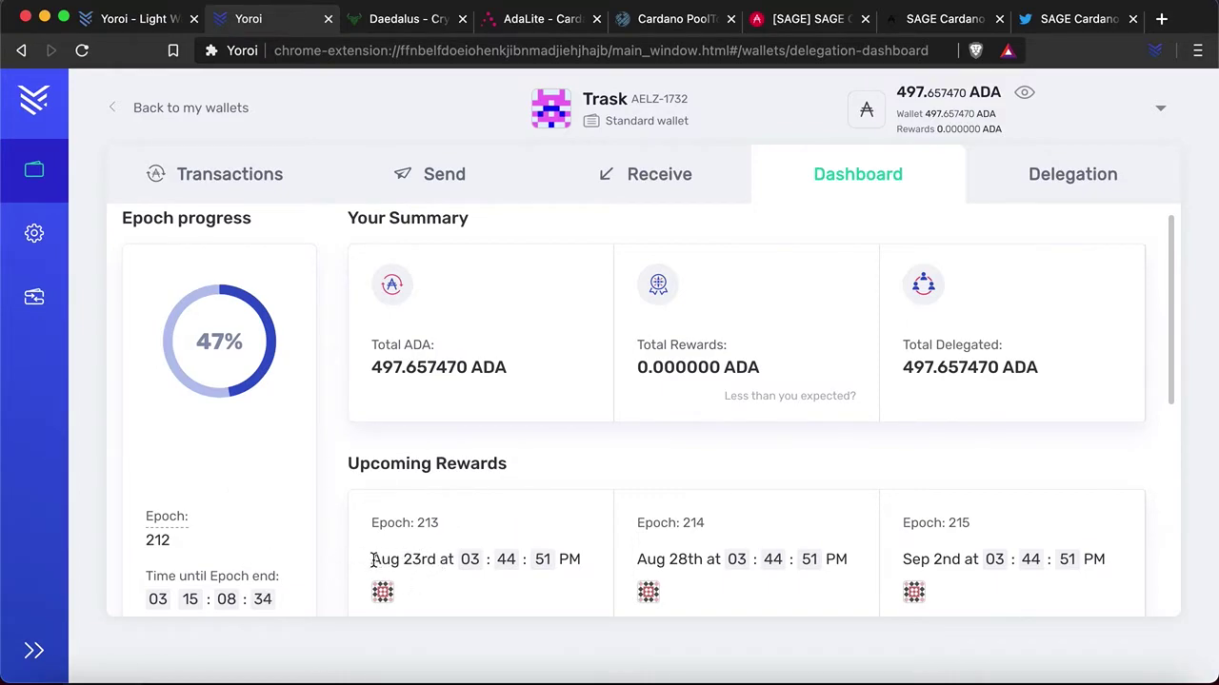
left_click_drag(371, 560, 580, 557)
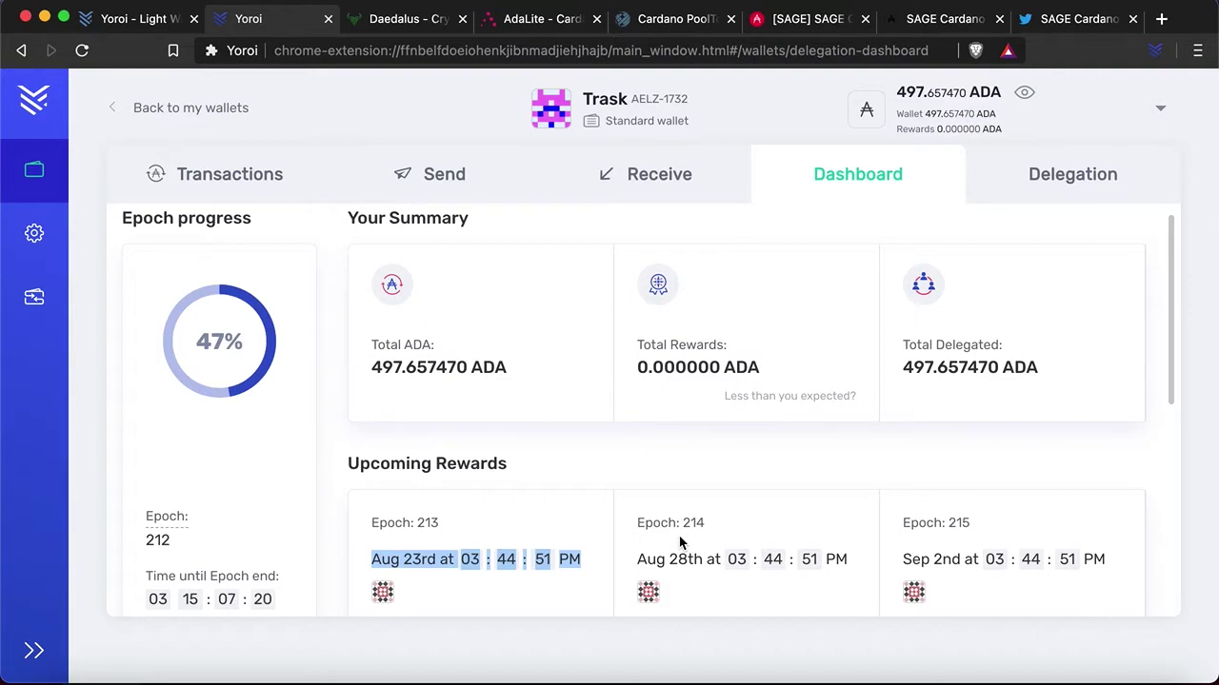
scroll(796, 538, "down", 1)
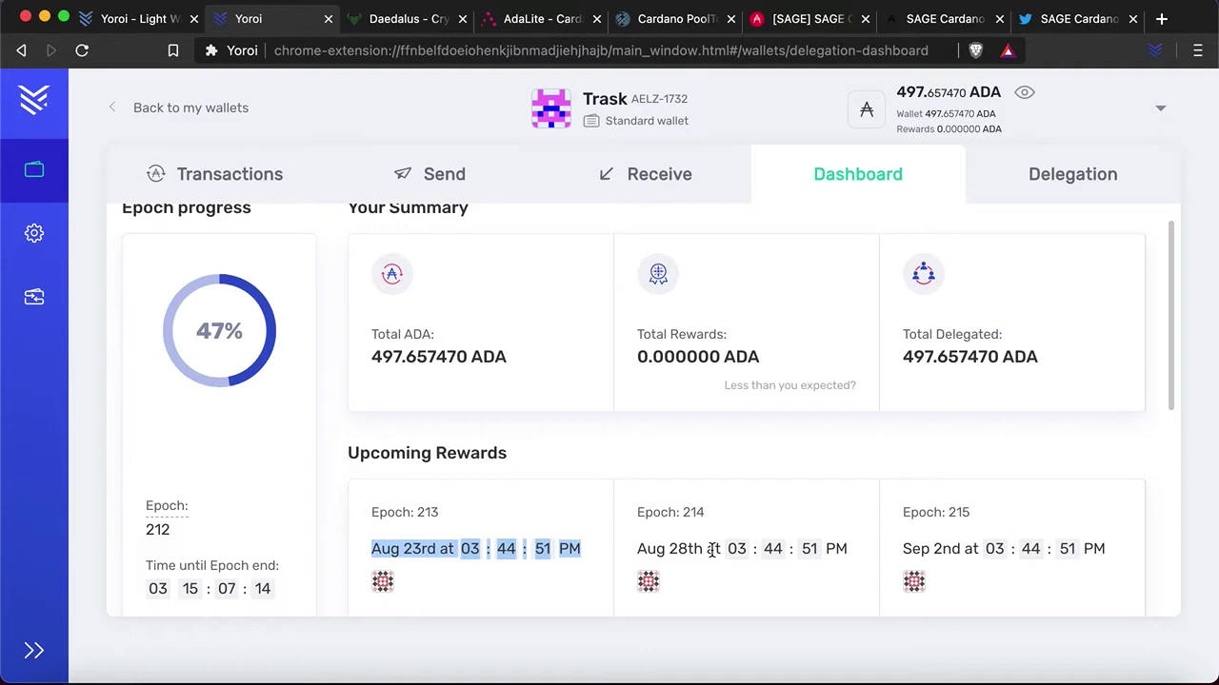
left_click(1063, 171)
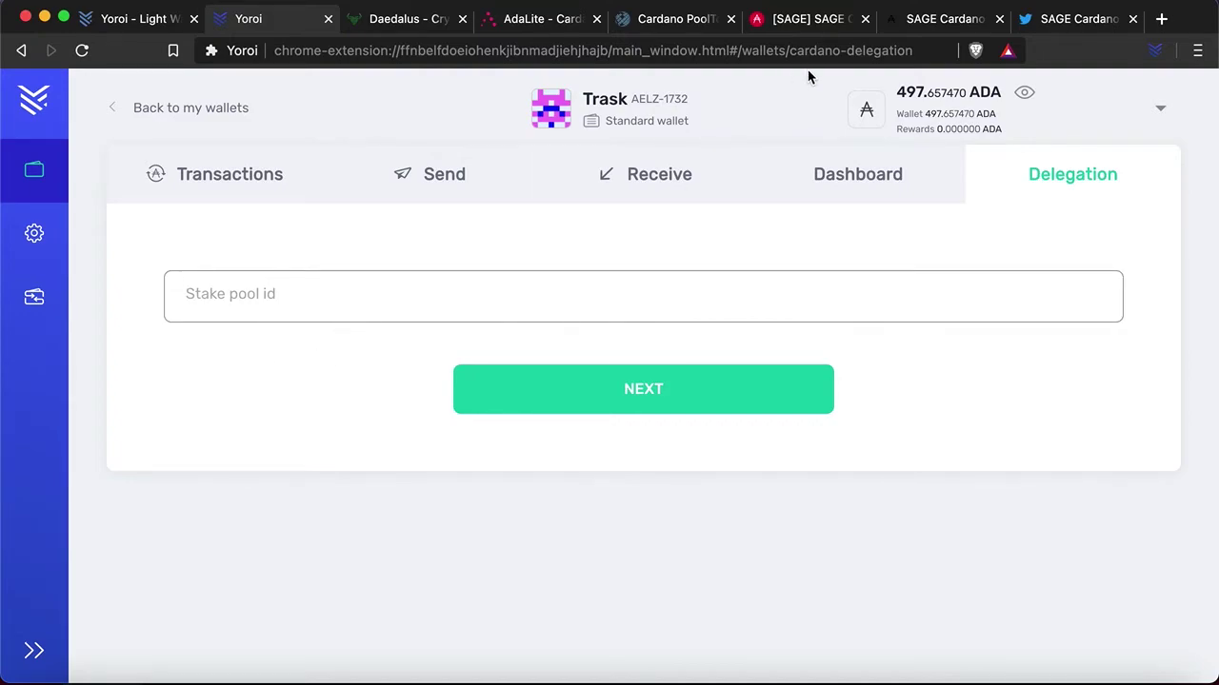
Copy the SAGE Cardano Staking pool ID from ADApools, cross-checking it on PoolTool
left_click(684, 28)
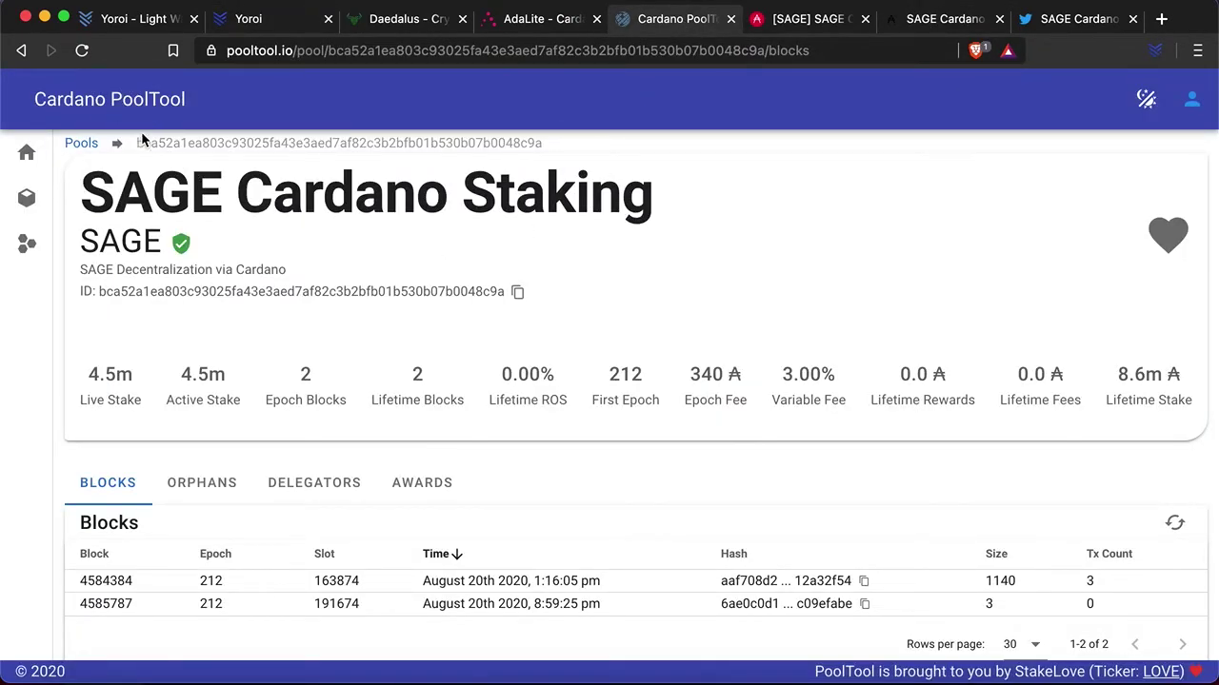
left_click(795, 23)
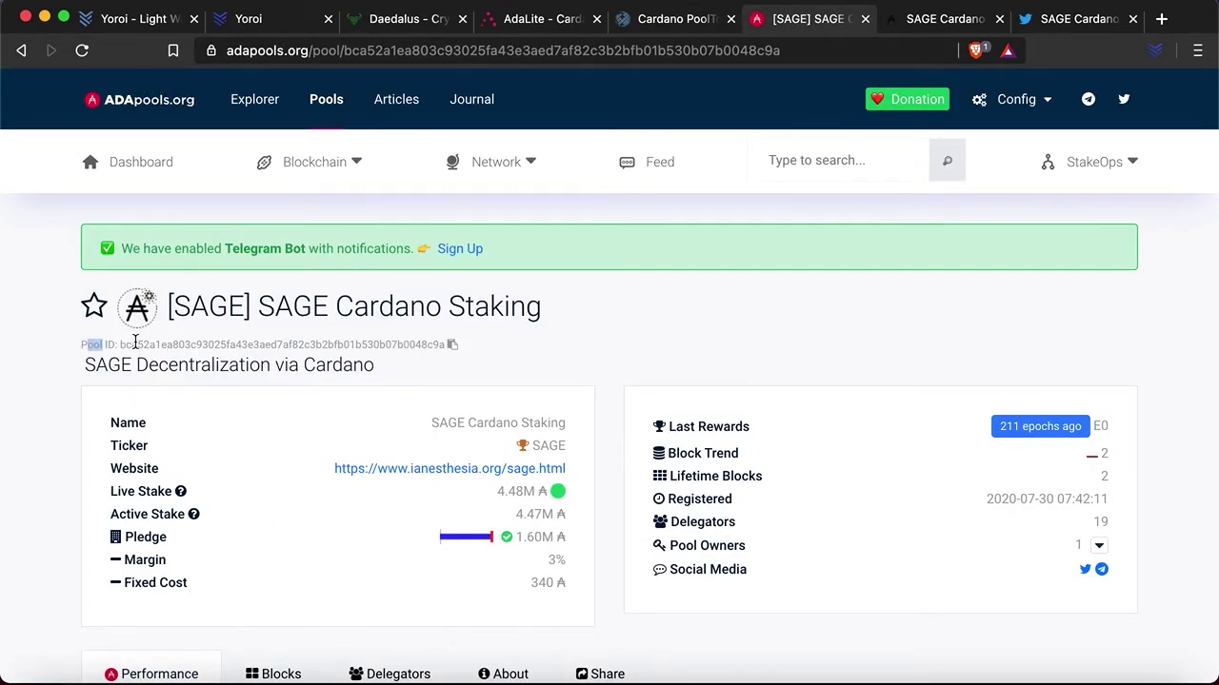
left_click_drag(85, 344, 227, 340)
left_click(452, 347)
left_click(701, 21)
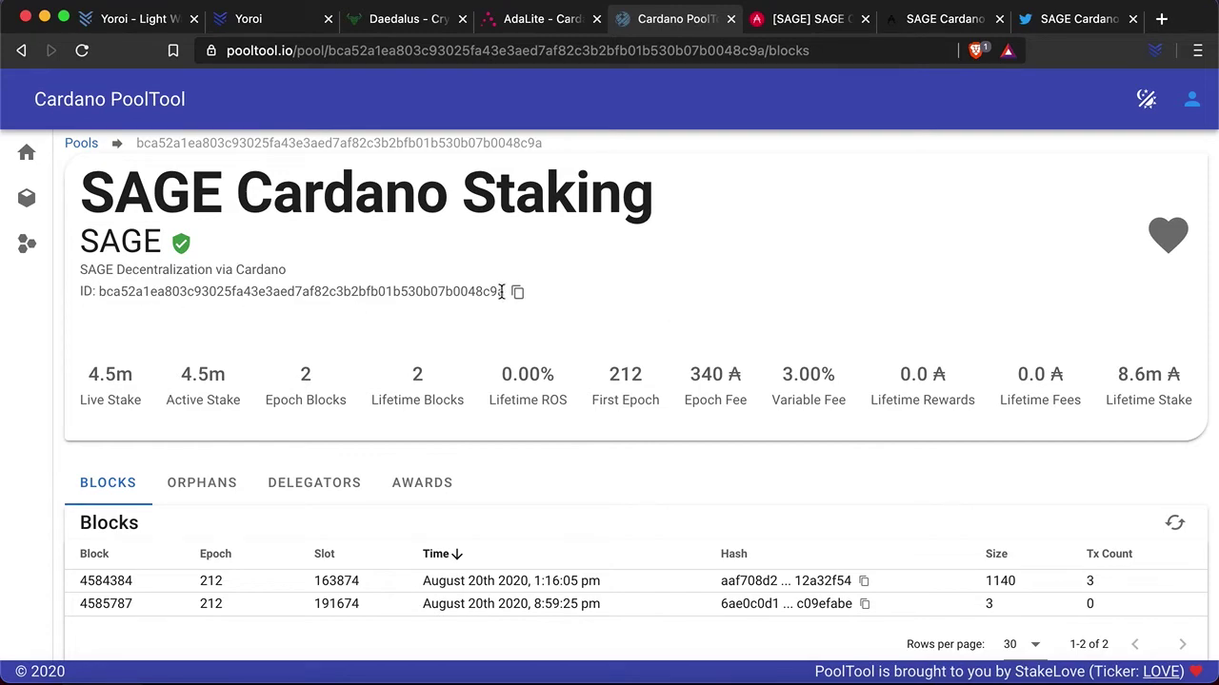
left_click(267, 21)
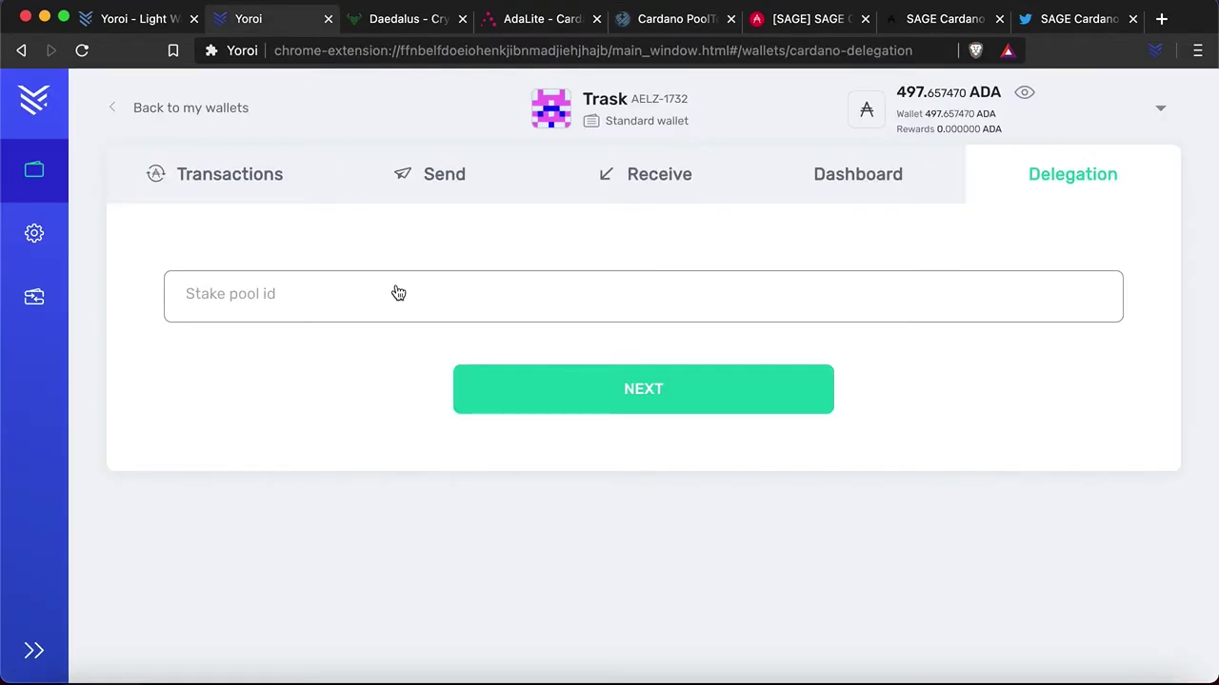
Paste the SAGE pool ID into the stake pool field and review the delegation transaction
left_click(259, 309)
key("super+v")
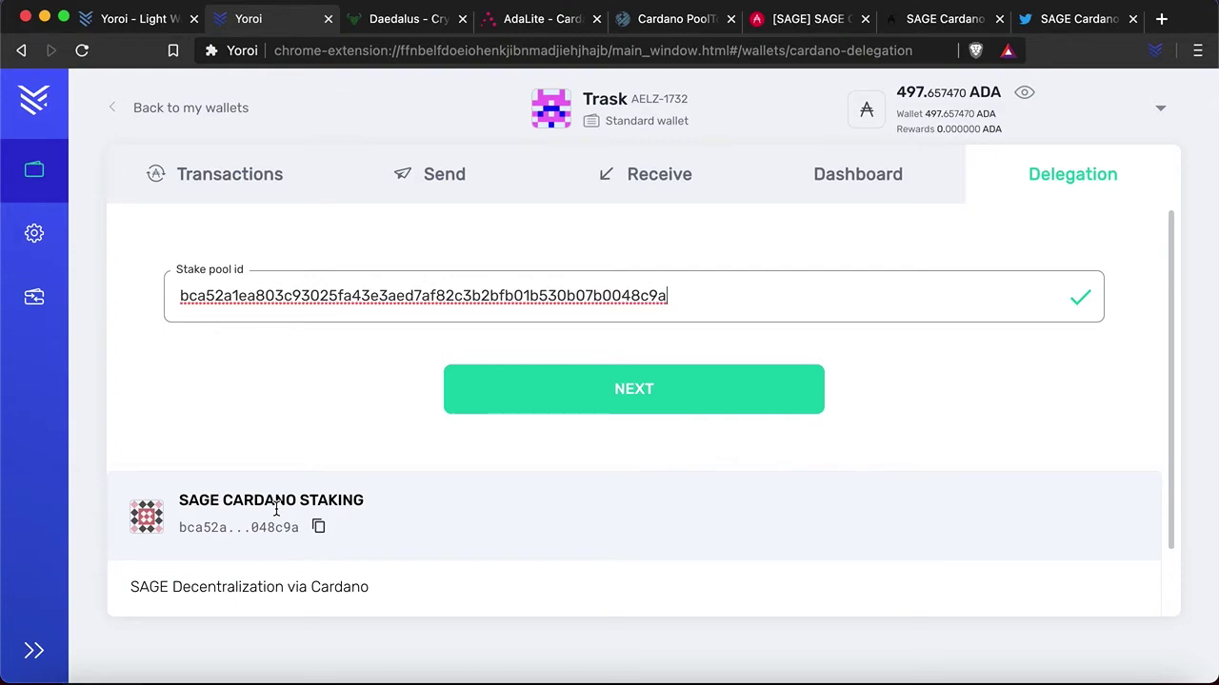
left_click(683, 400)
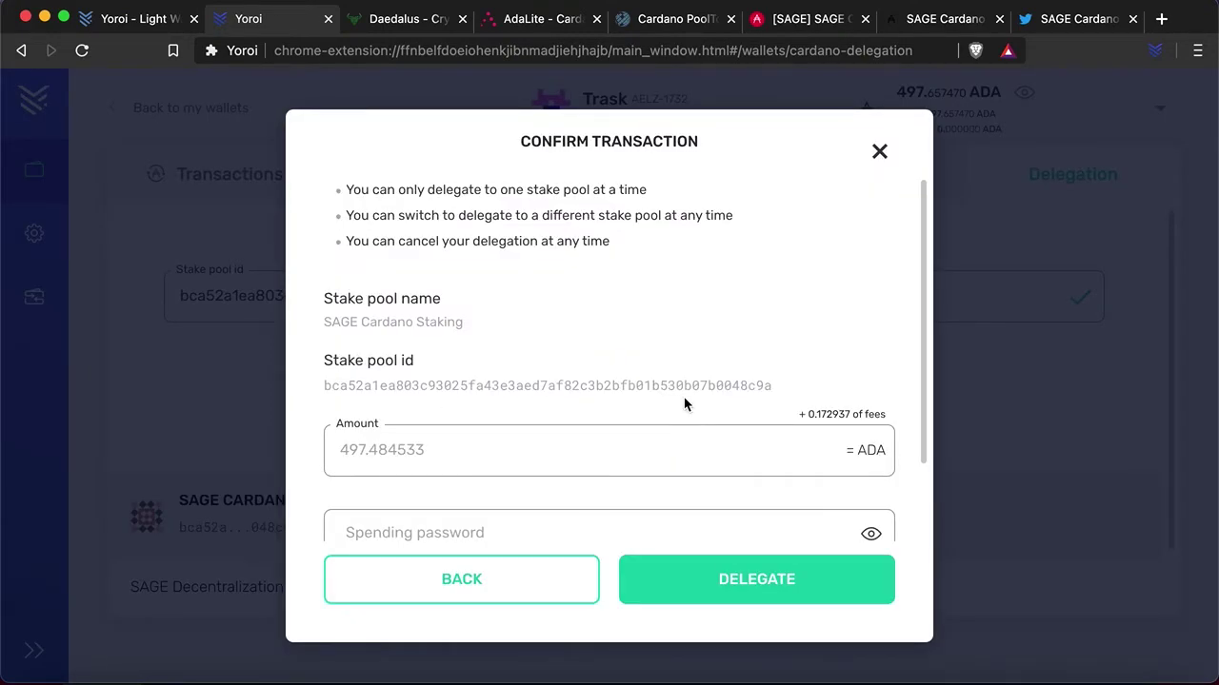
scroll(680, 393, "down", 3)
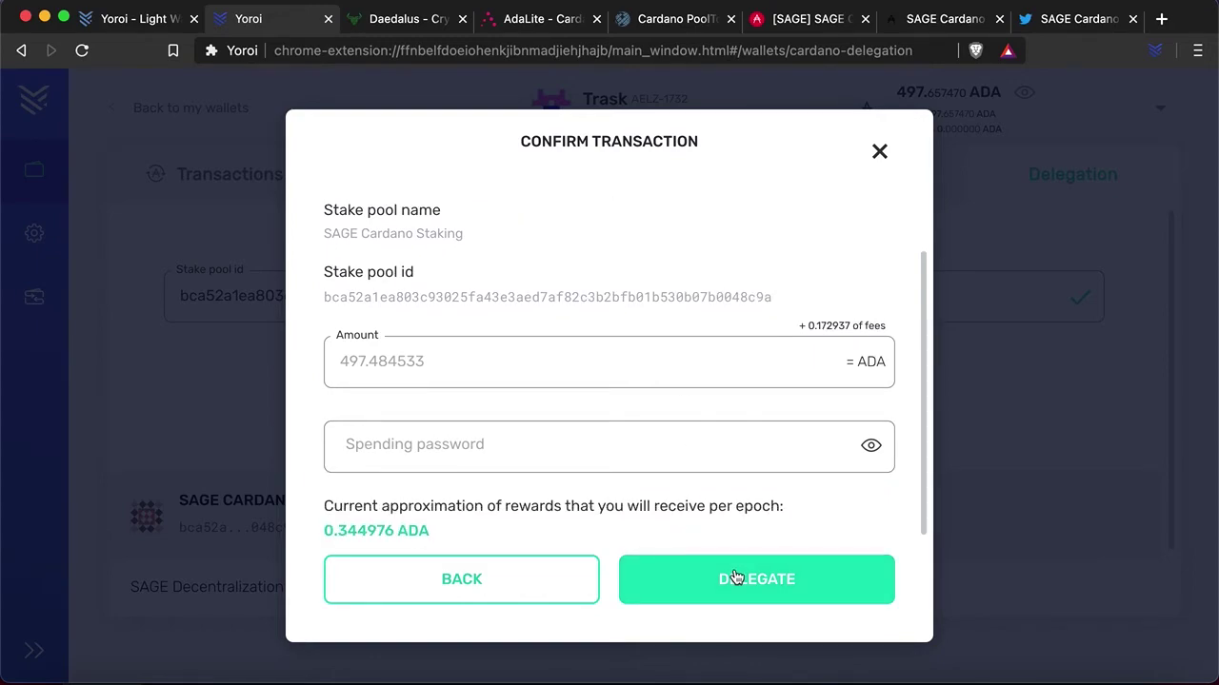
left_click(879, 151)
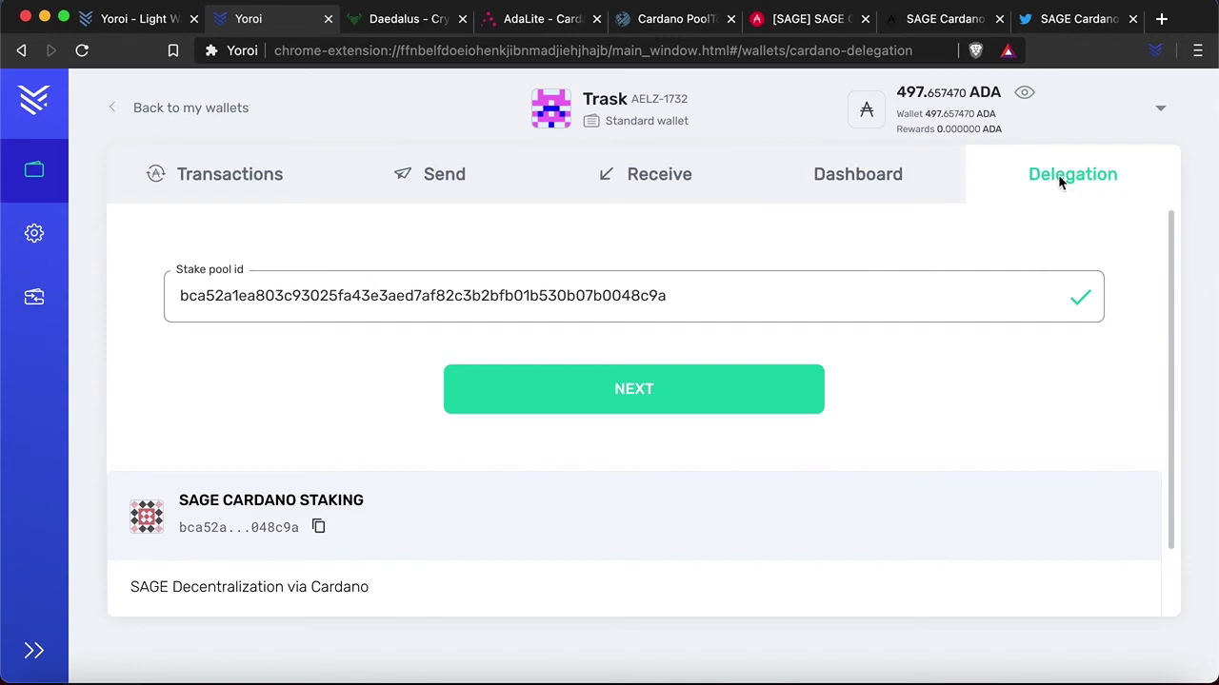
View the Dashboard's empty rewards chart and SAGE Cardano Staking as the delegated pool
left_click(864, 190)
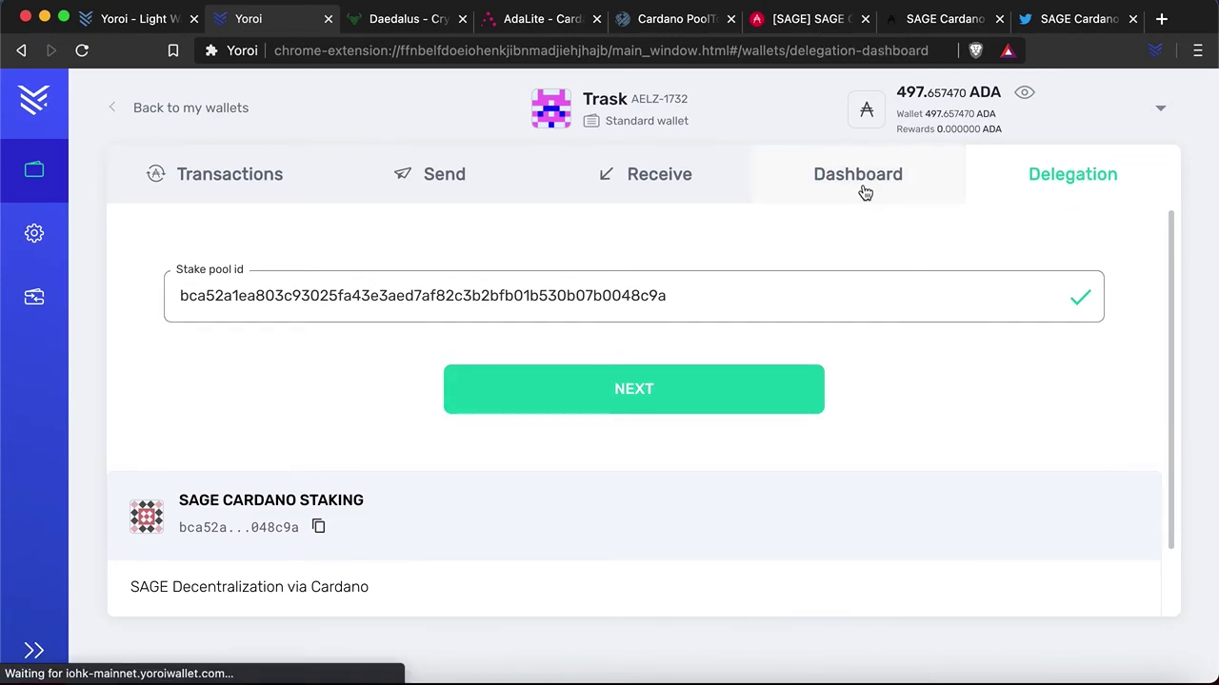
scroll(857, 444, "down", 5)
scroll(857, 443, "down", 2)
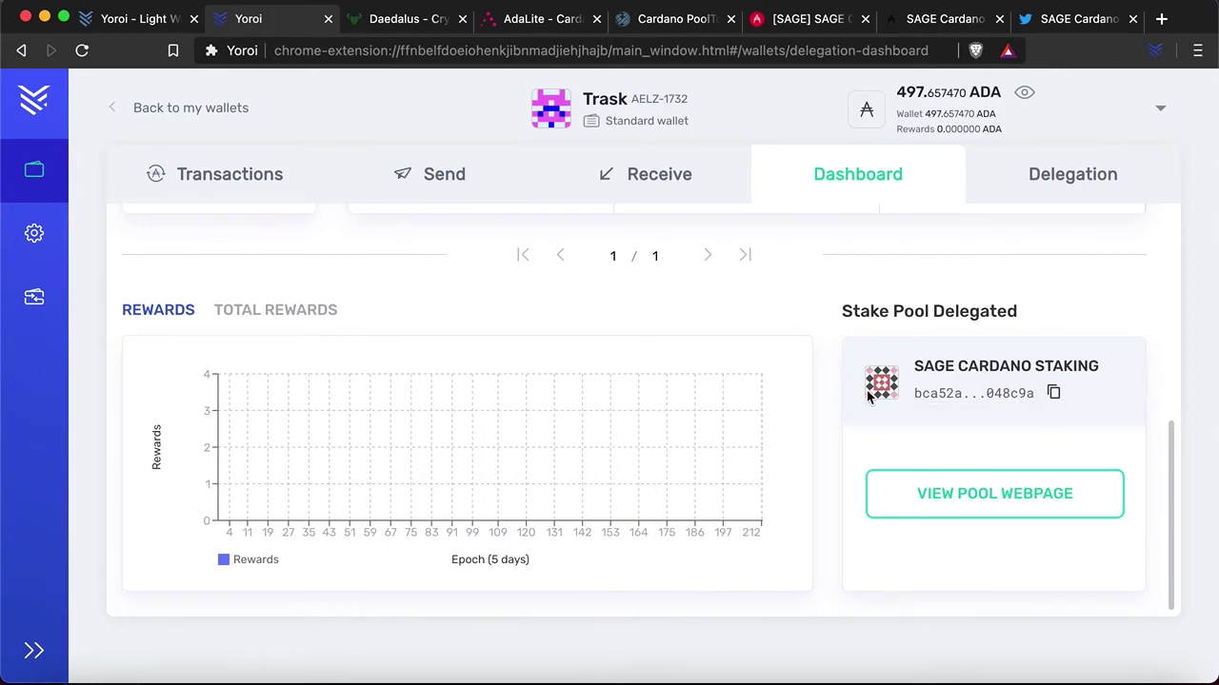
View the SAGE Cardano Staking website, then its Twitter profile with pool ID and 3% fee
left_click(946, 21)
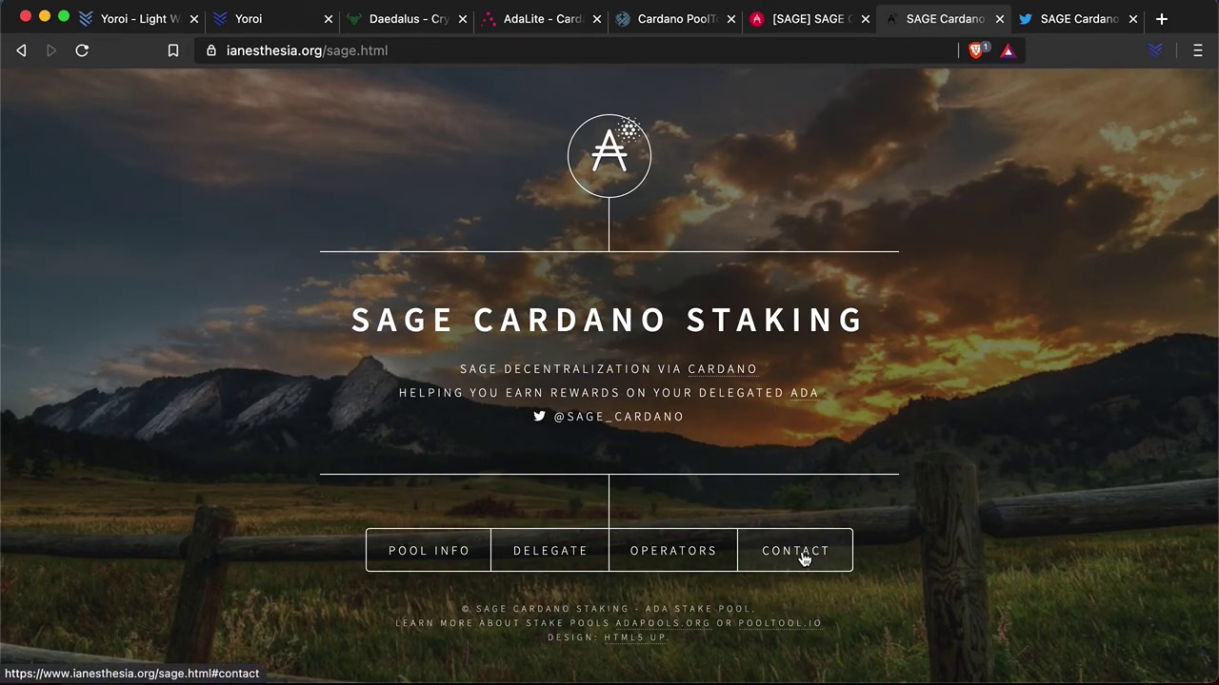
left_click(1095, 27)
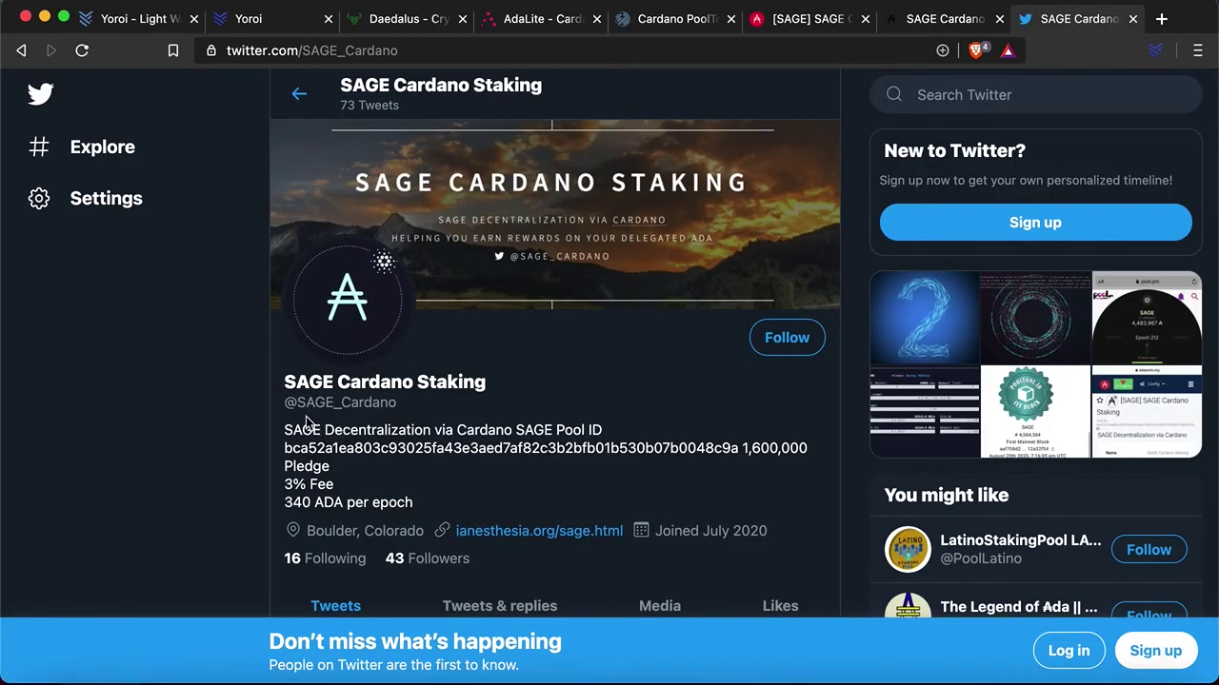